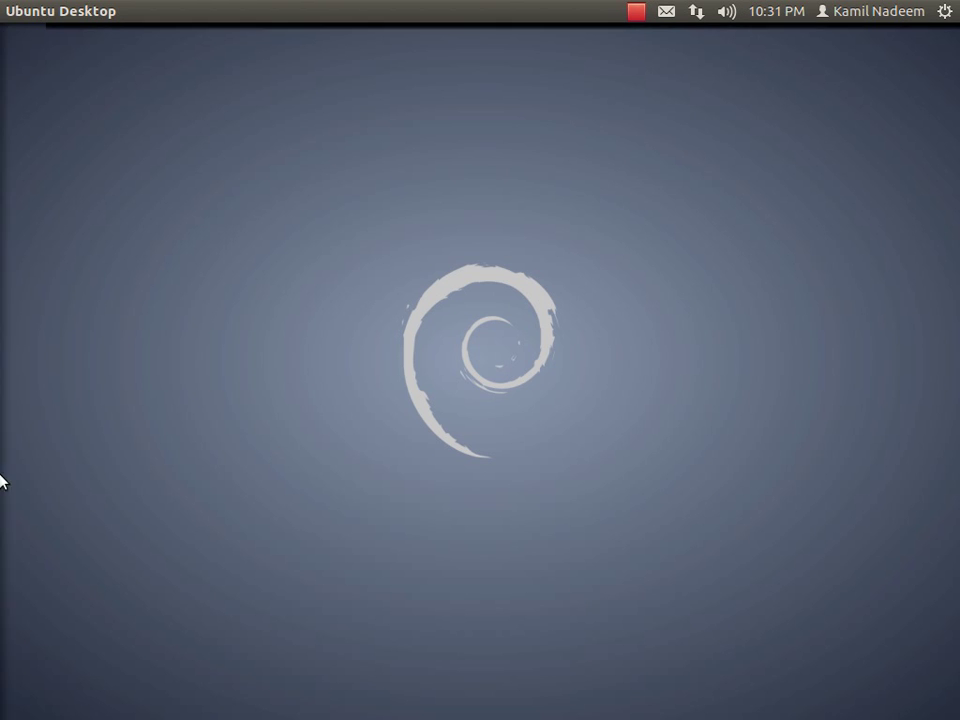
Switch to Firefox and read the MultiSystem installation methods on the MultiBoot LiveUSB site
{"action": "mouse_move", "coordinate": [3, 258]}
{"action": "left_click", "coordinate": [3, 170]}
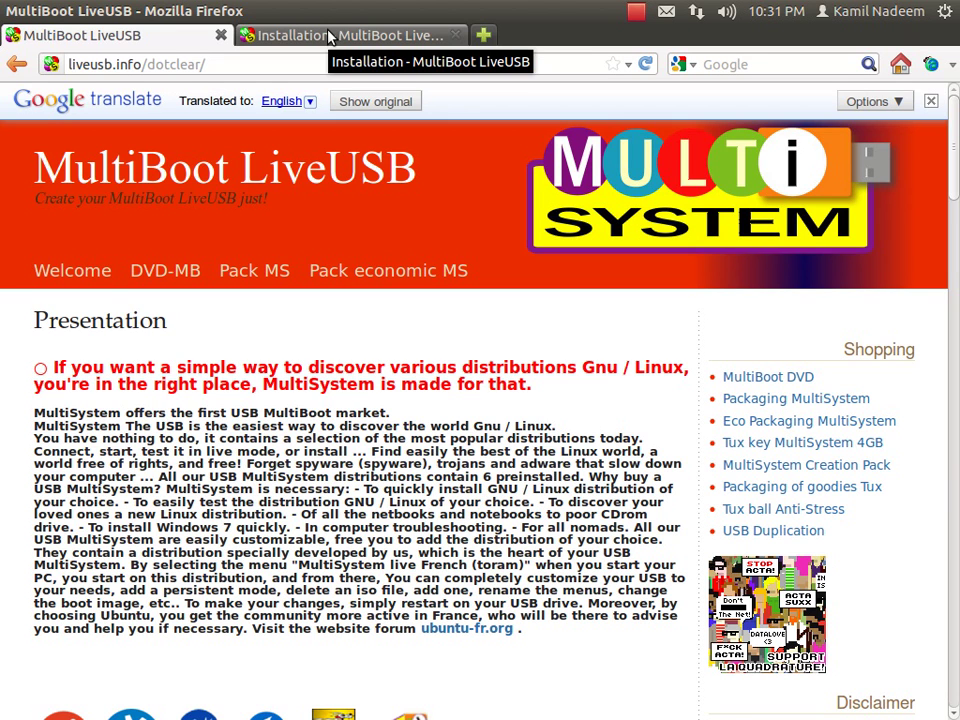
{"action": "left_click", "coordinate": [329, 37]}
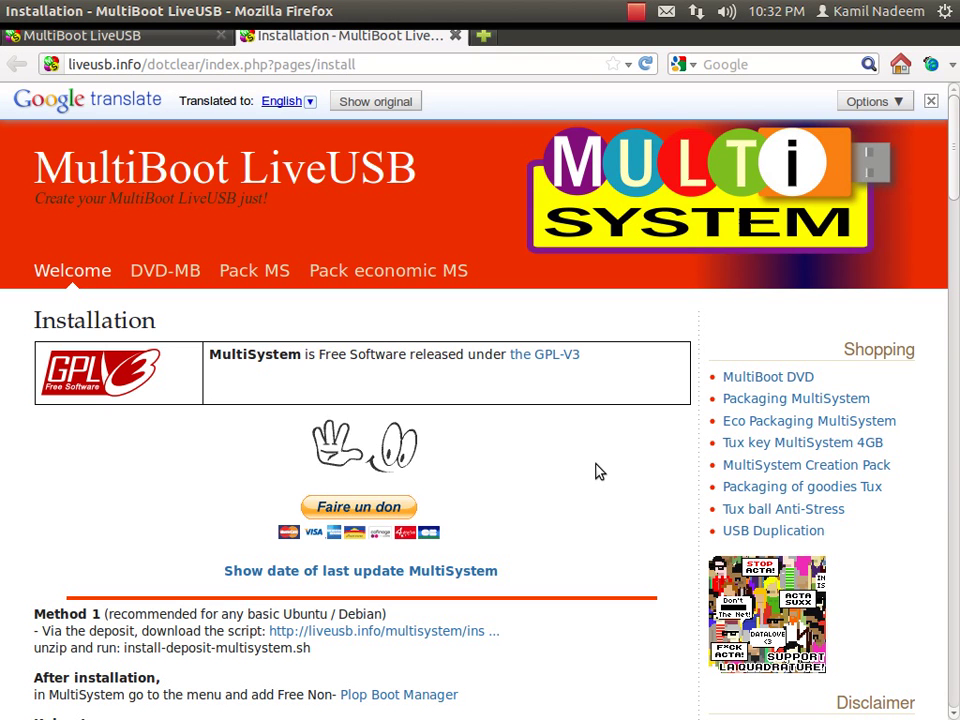
{"action": "scroll", "coordinate": [630, 435], "scroll_direction": "down", "scroll_amount": 1}
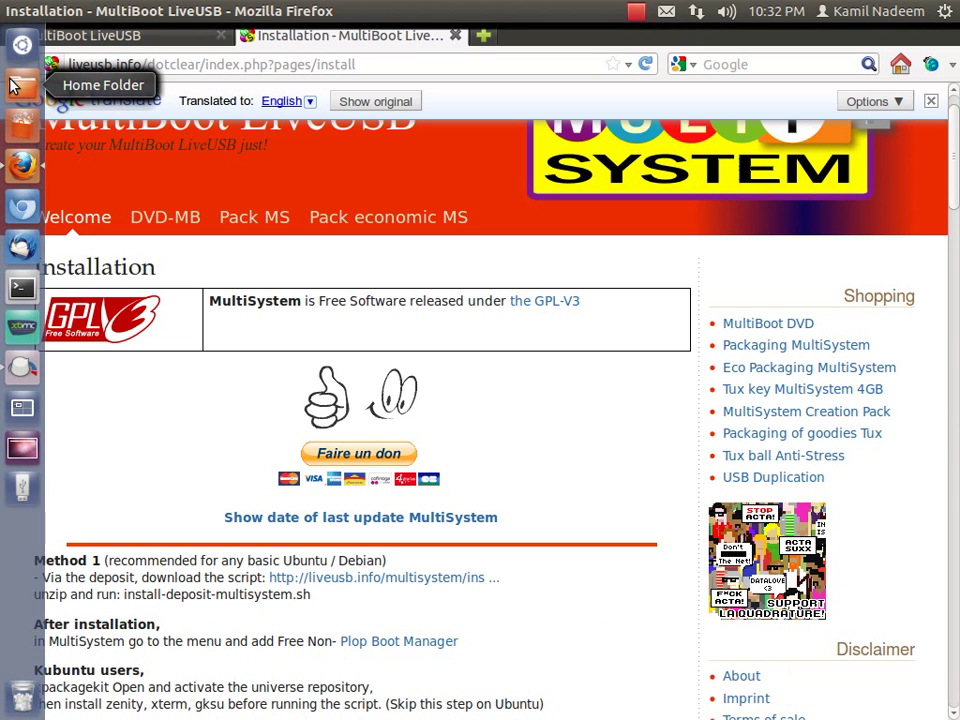
Check the execute permission of install-depot-multisystem.sh in the Home folder, then bring up its run prompt and dismiss it
{"action": "left_click", "coordinate": [12, 85]}
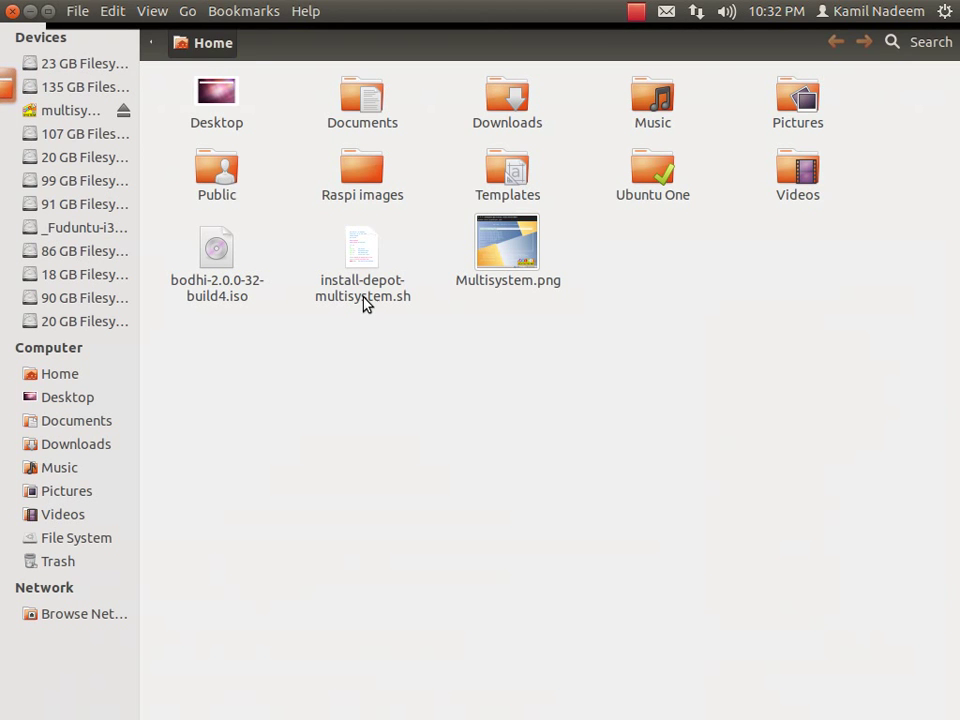
{"action": "right_click", "coordinate": [365, 304]}
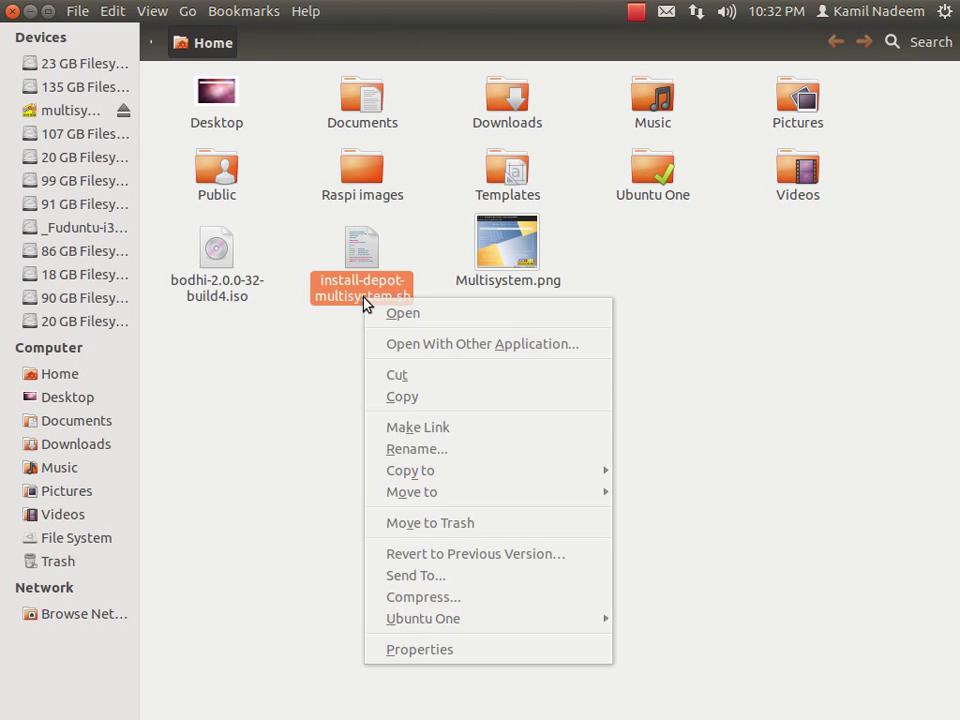
{"action": "left_click", "coordinate": [487, 651]}
{"action": "left_click", "coordinate": [308, 137]}
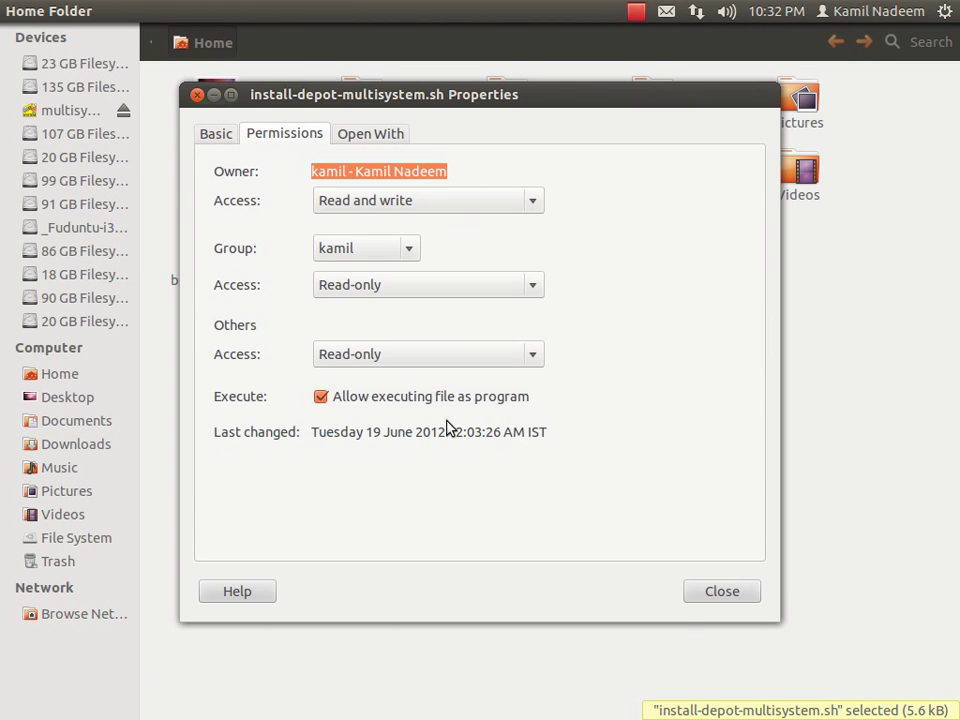
{"action": "left_click", "coordinate": [695, 597]}
{"action": "double_click", "coordinate": [364, 298]}
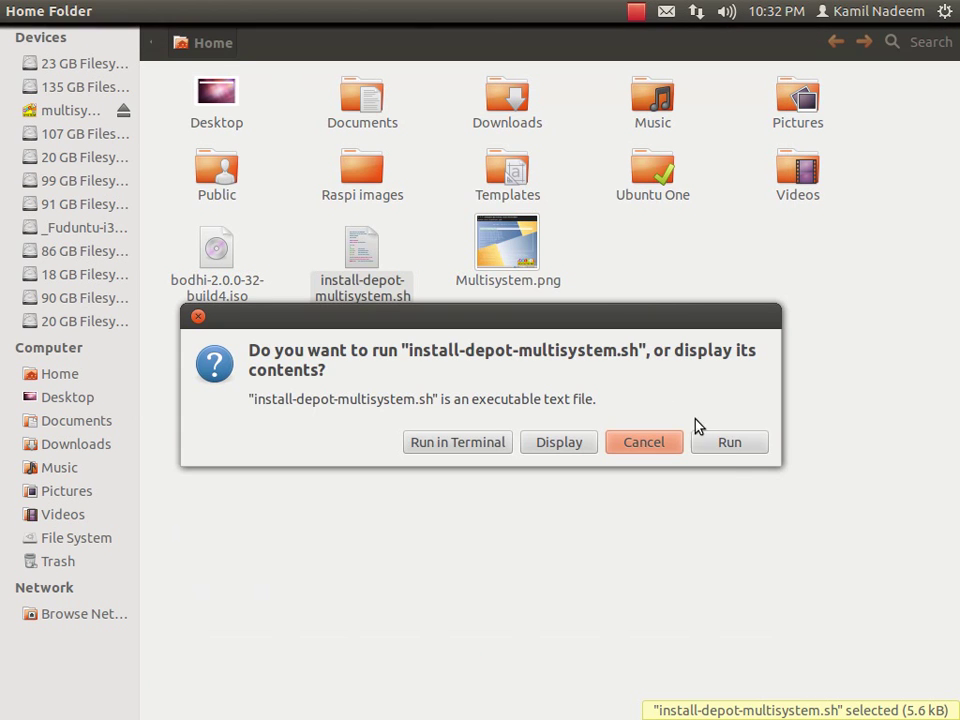
{"action": "left_click", "coordinate": [638, 450]}
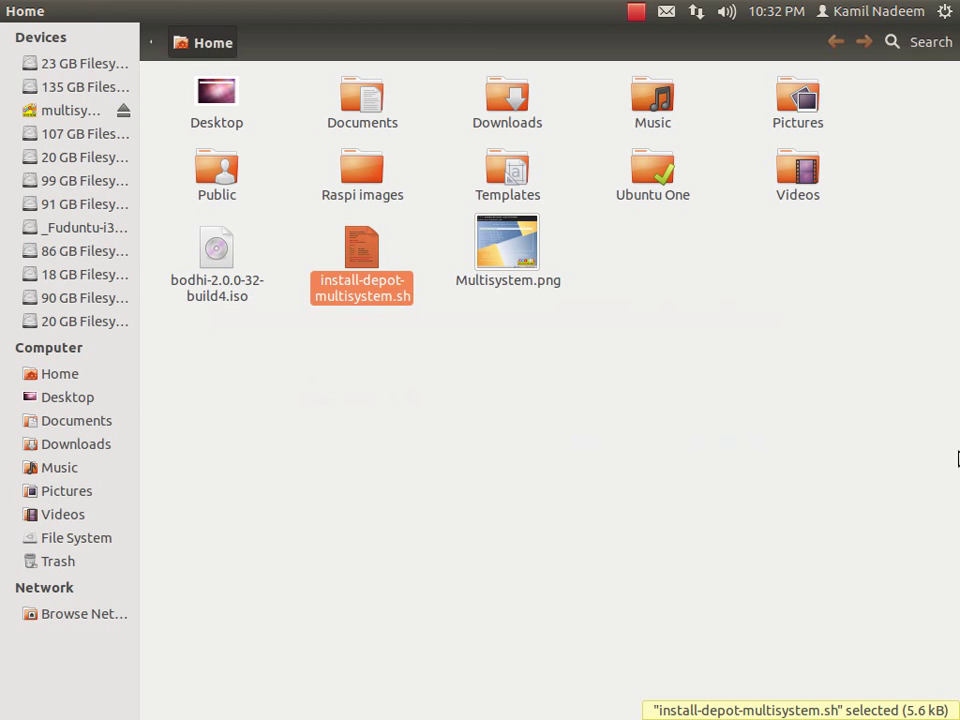
Close the Home folder window and the Firefox window
{"action": "mouse_move", "coordinate": [14, 12]}
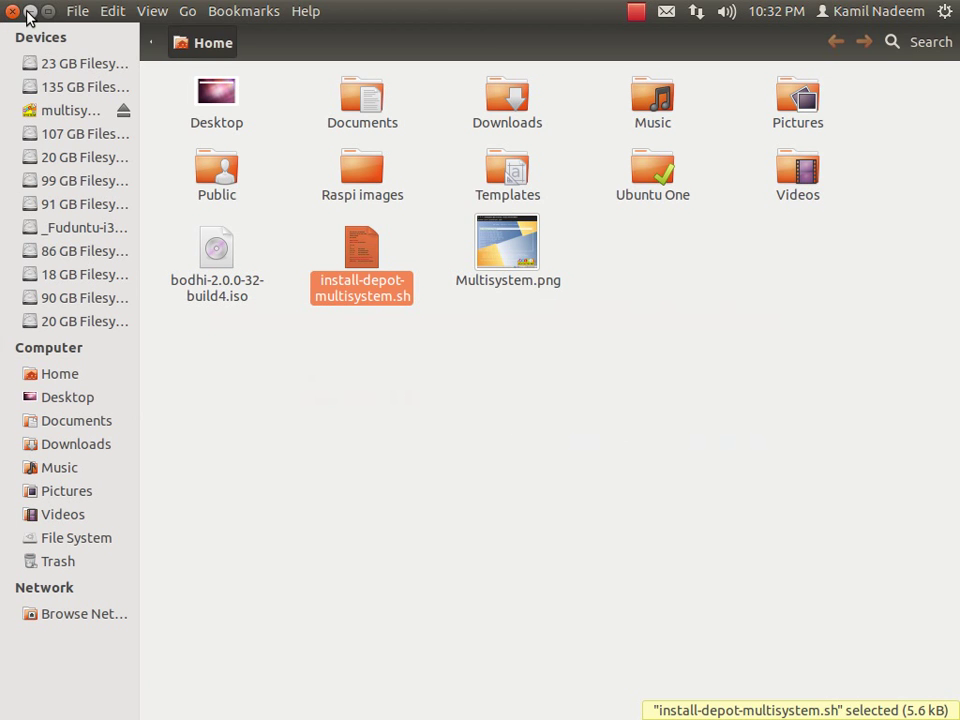
{"action": "left_click", "coordinate": [14, 12]}
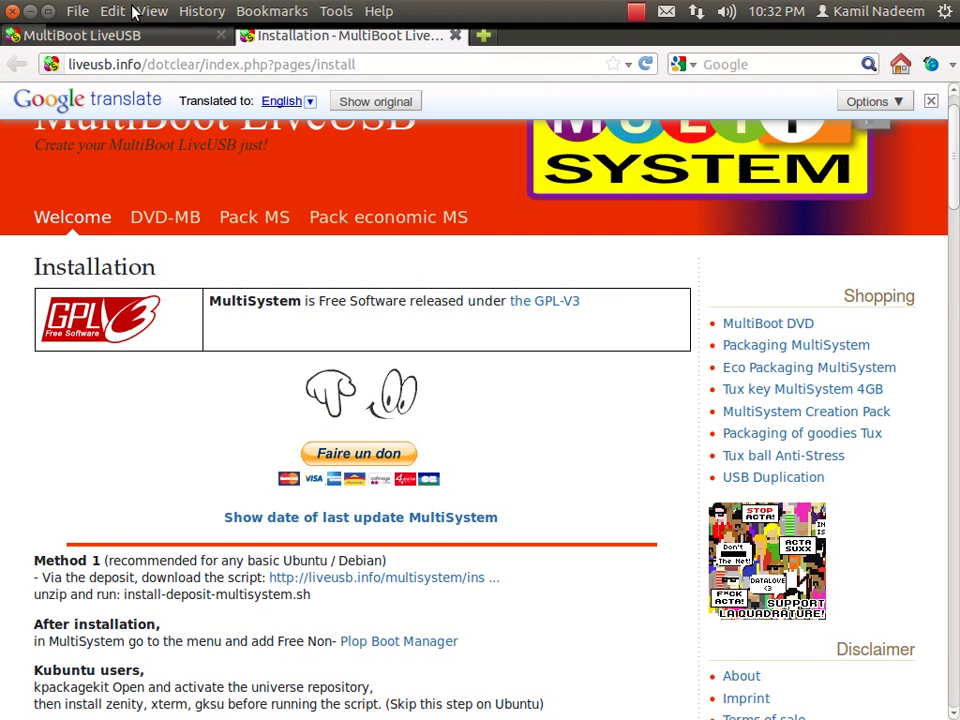
{"action": "left_click", "coordinate": [8, 10]}
{"action": "left_click", "coordinate": [662, 438]}
Launch MultiSystem from the application search results for "mul"
{"action": "key", "text": "super"}
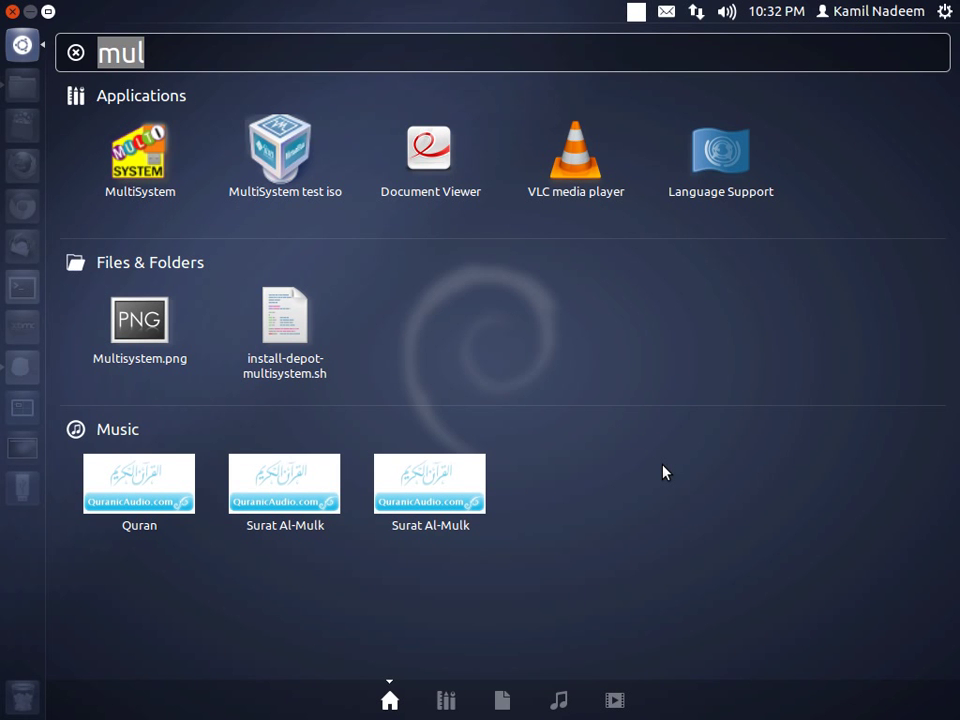
{"action": "key", "text": "Up"}
{"action": "key", "text": "Up"}
{"action": "key", "text": "Up"}
{"action": "key", "text": "Up"}
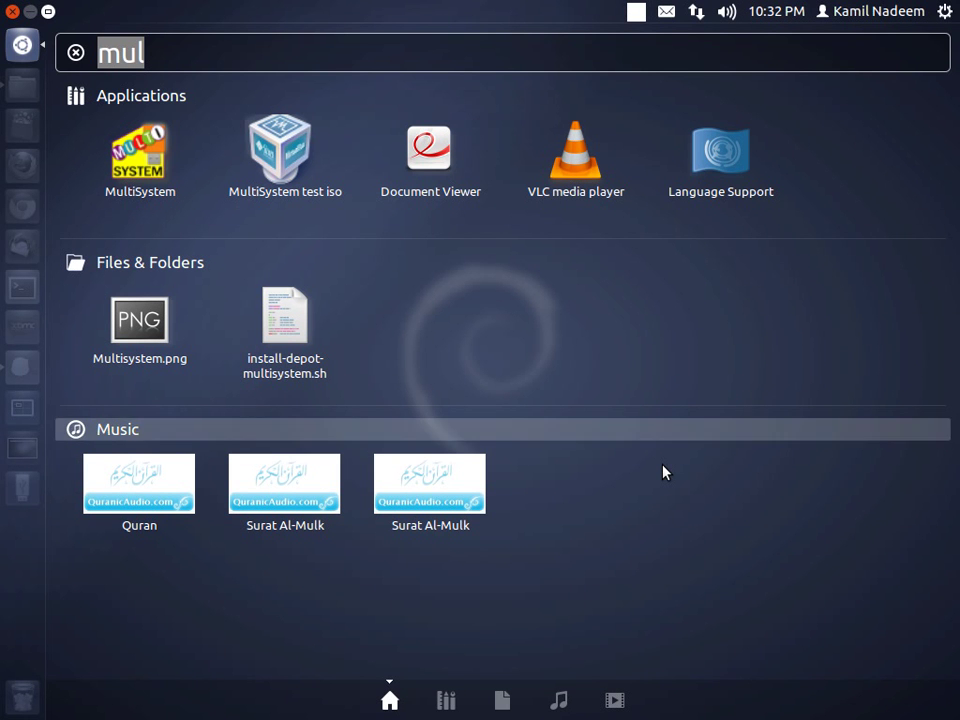
{"action": "key", "text": "Return"}
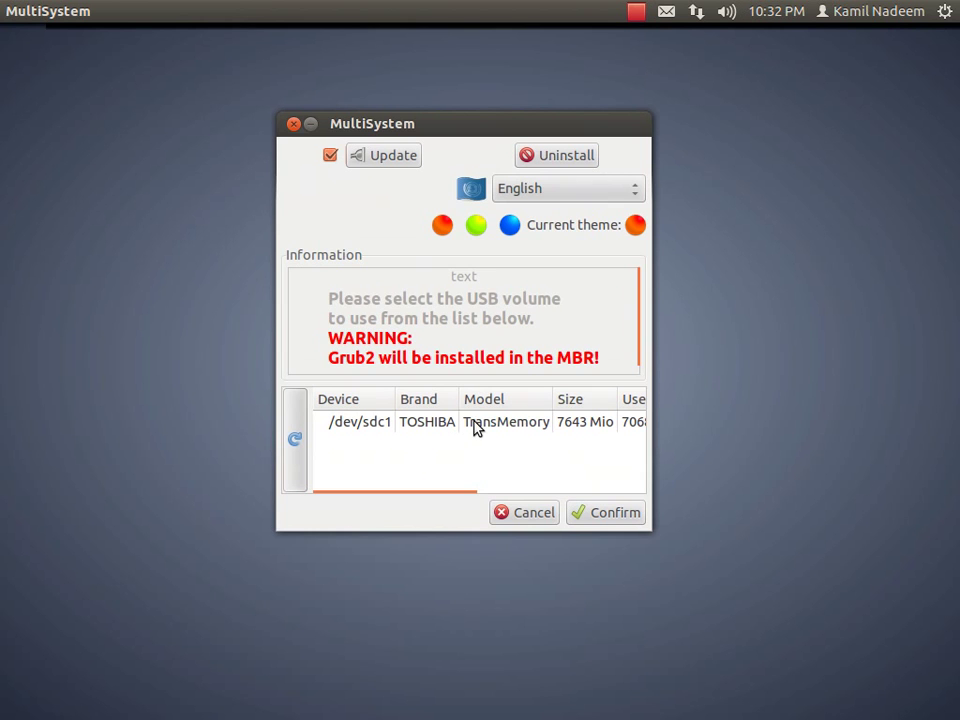
Confirm the TOSHIBA TransMemory volume /dev/sdc1 as the target and move the MultiSystem window towards the middle of the desktop
{"action": "left_click", "coordinate": [475, 424]}
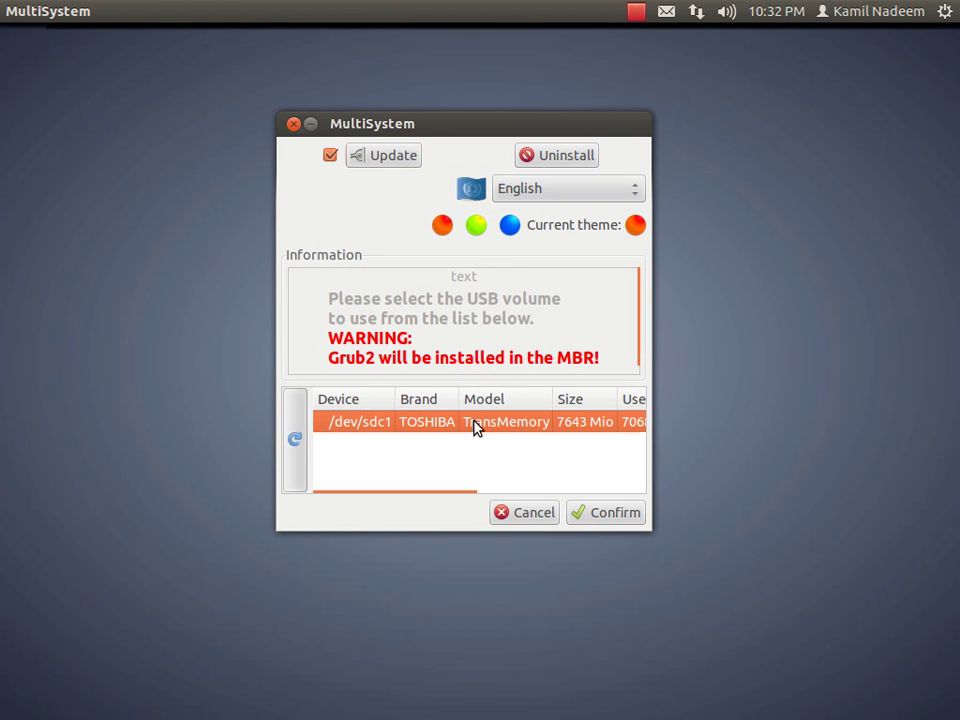
{"action": "left_click", "coordinate": [618, 513]}
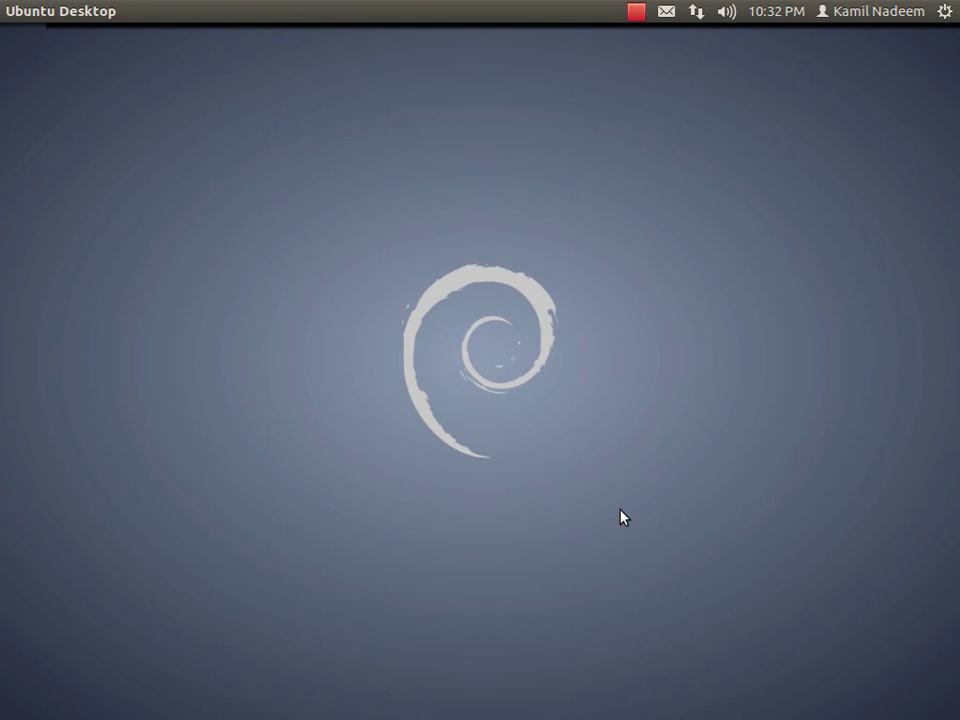
{"action": "mouse_move", "coordinate": [2, 489]}
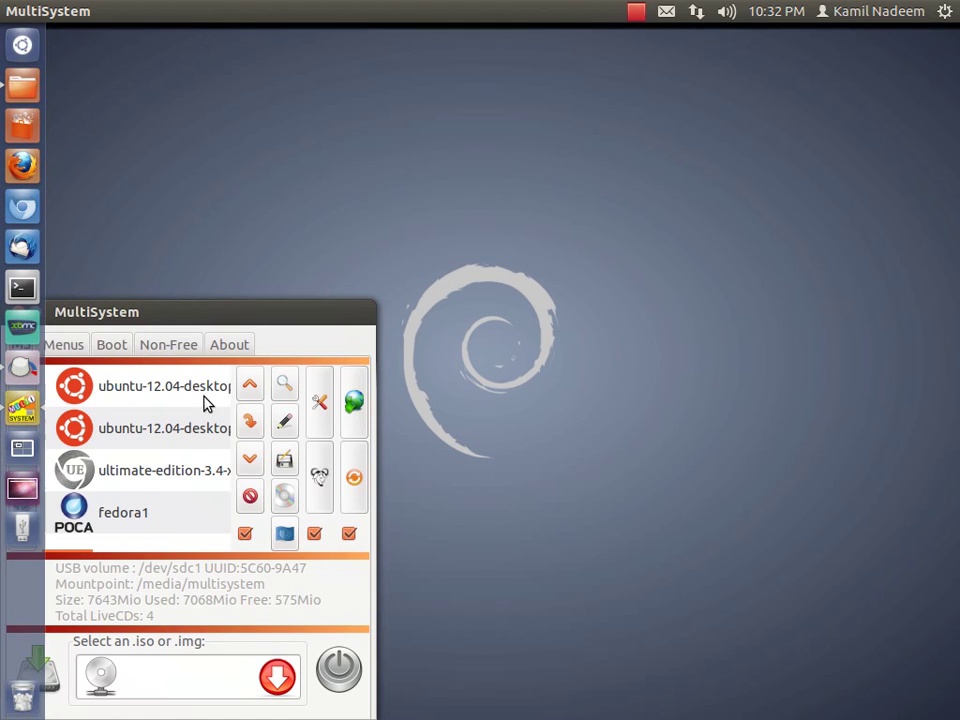
{"action": "left_click_drag", "start_coordinate": [227, 317], "coordinate": [463, 168]}
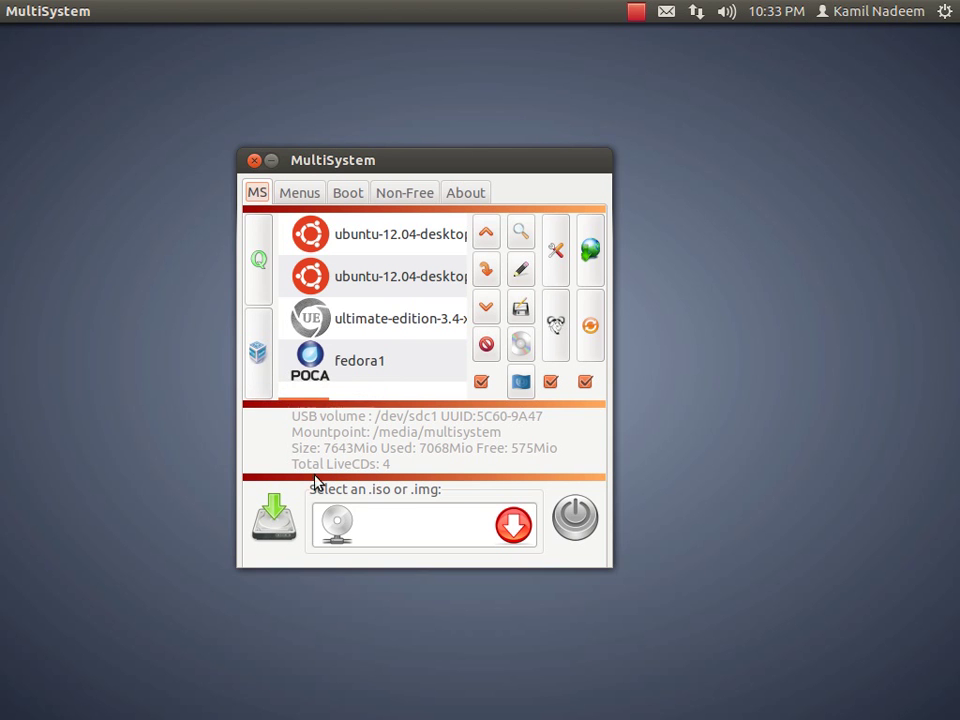
Add bodhi-2.0.0-32-build4.iso from the home folder to the USB drive and authorise it with the administrator password
{"action": "left_click", "coordinate": [333, 527]}
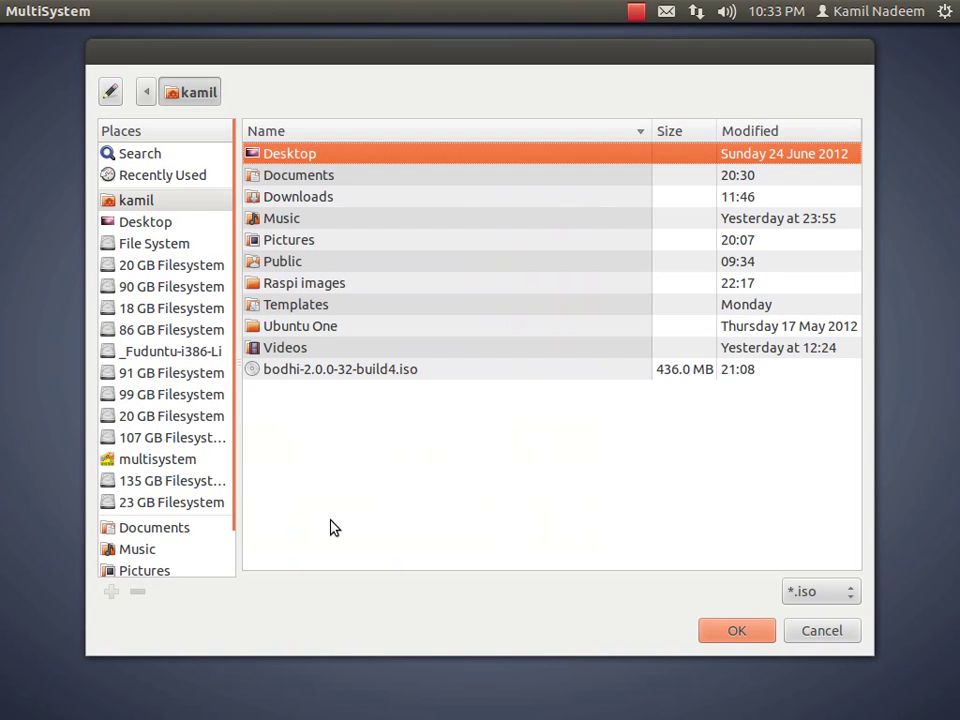
{"action": "left_click", "coordinate": [333, 370]}
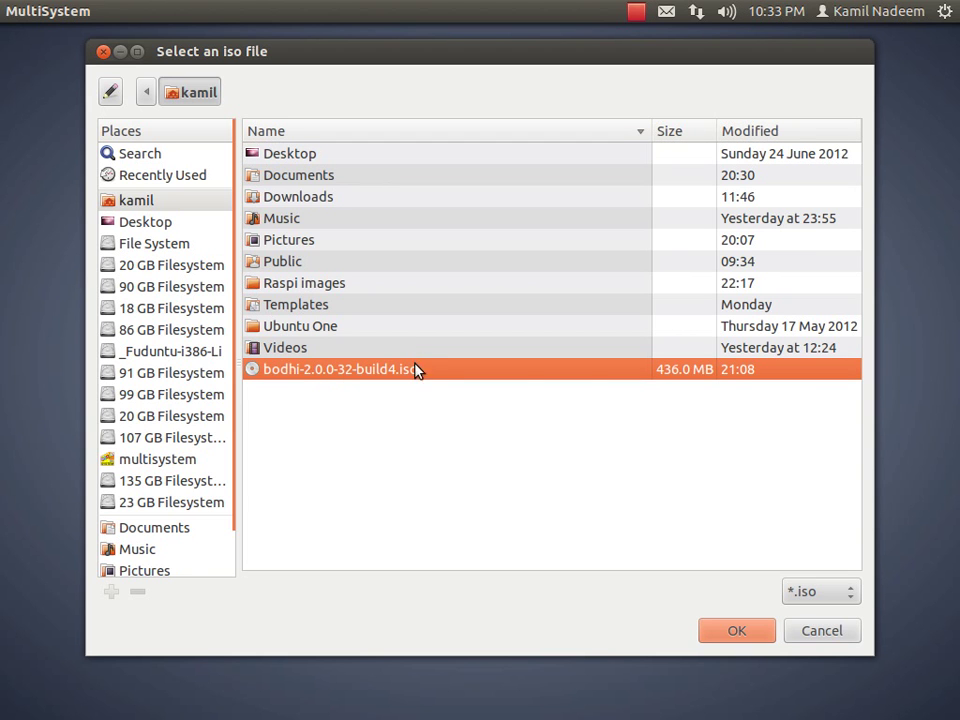
{"action": "left_click", "coordinate": [733, 630]}
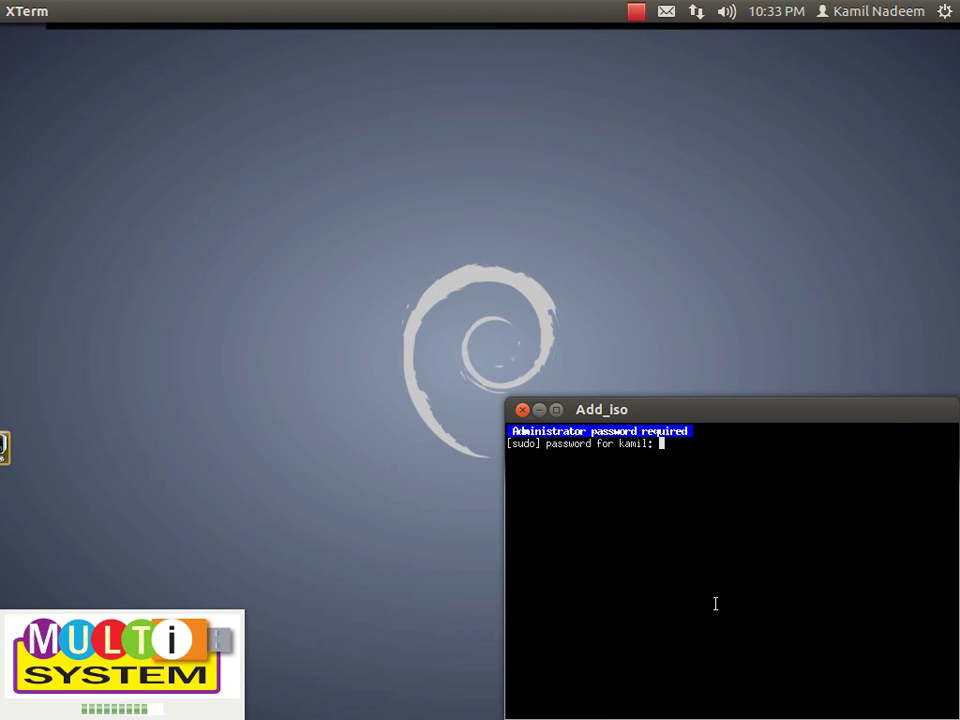
{"action": "key", "text": "Return"}
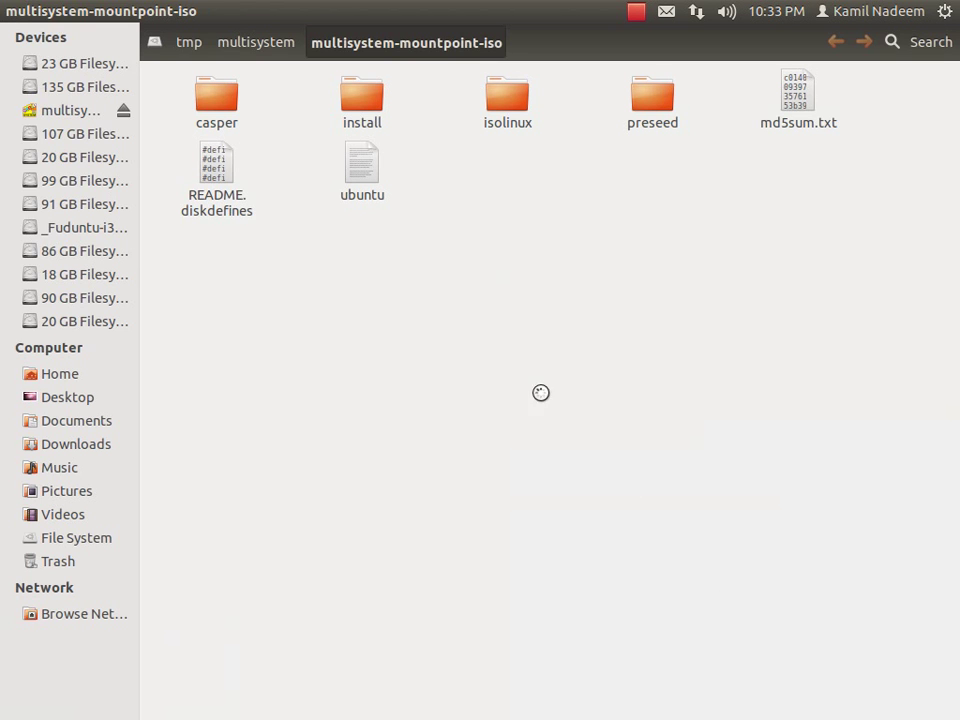
Check the copy progress in the Add_iso terminal and view the boot menu picture Multisystem.png from the Home folder
{"action": "mouse_move", "coordinate": [2, 150]}
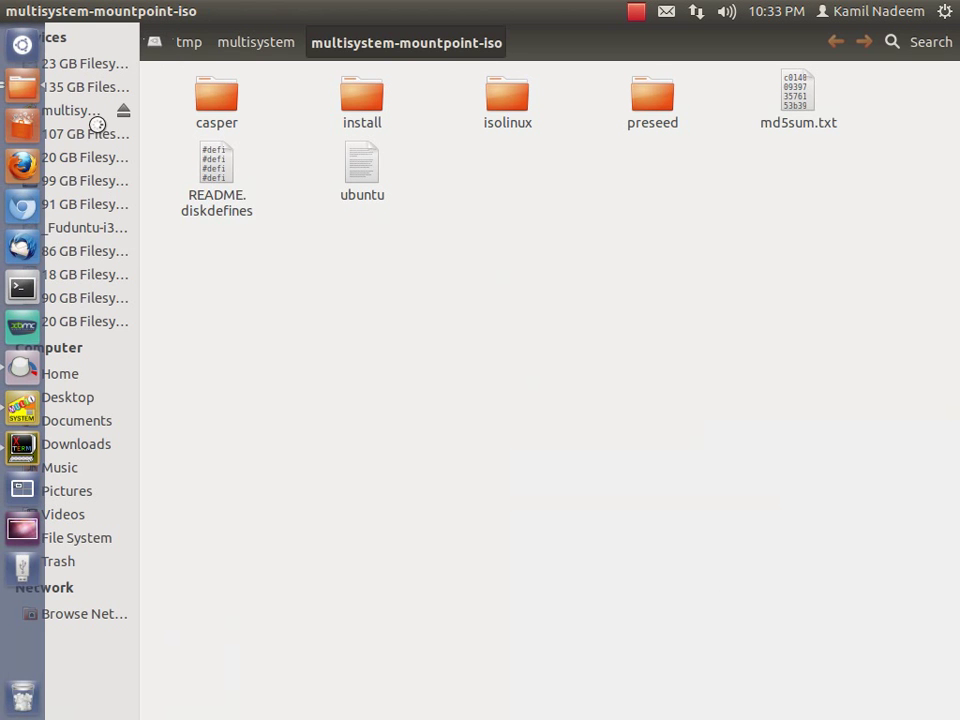
{"action": "left_click", "coordinate": [71, 372]}
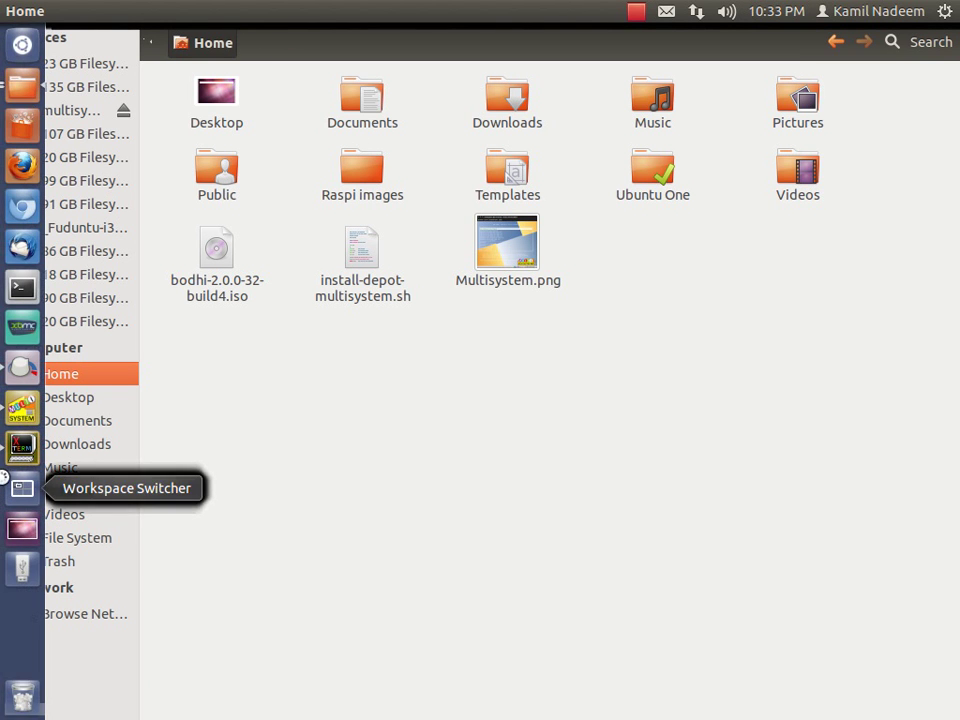
{"action": "left_click", "coordinate": [19, 446]}
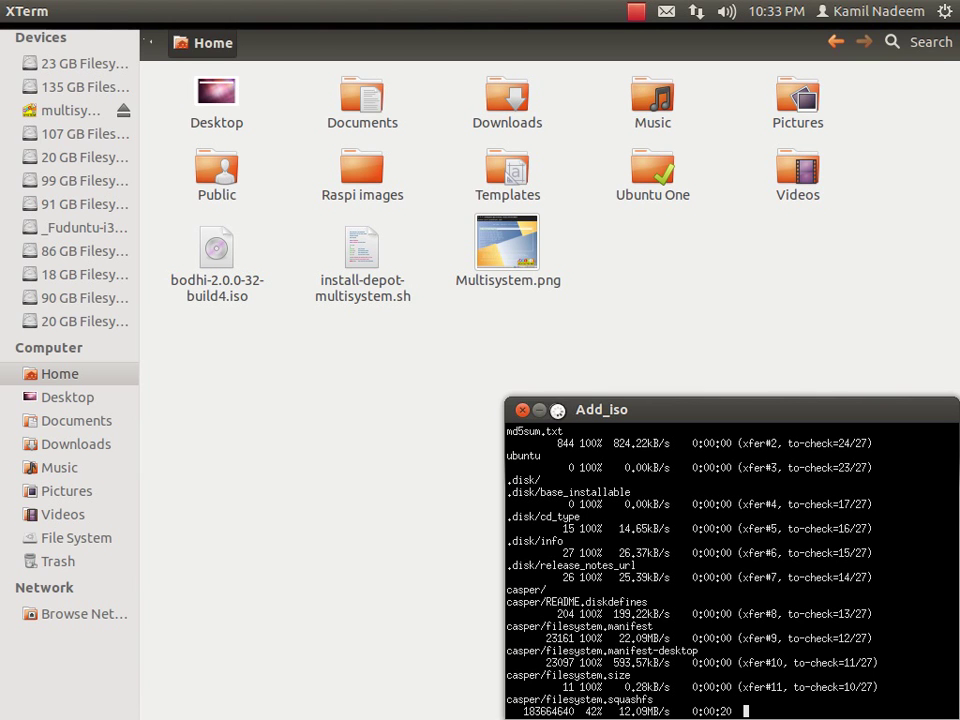
{"action": "left_click", "coordinate": [539, 409]}
{"action": "left_click", "coordinate": [502, 275]}
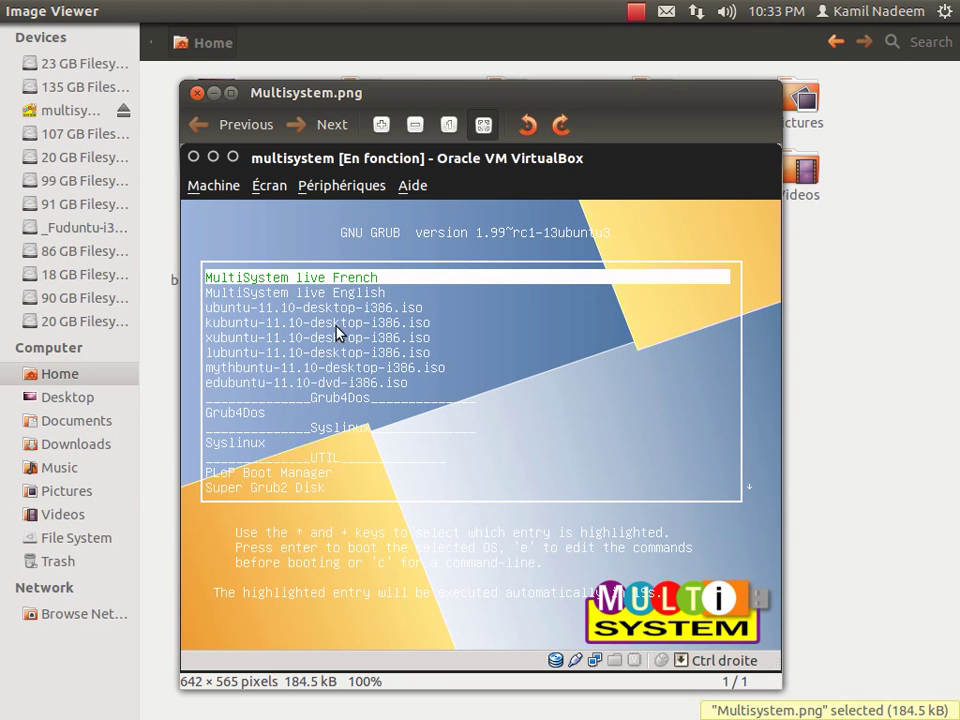
{"action": "left_click", "coordinate": [197, 93]}
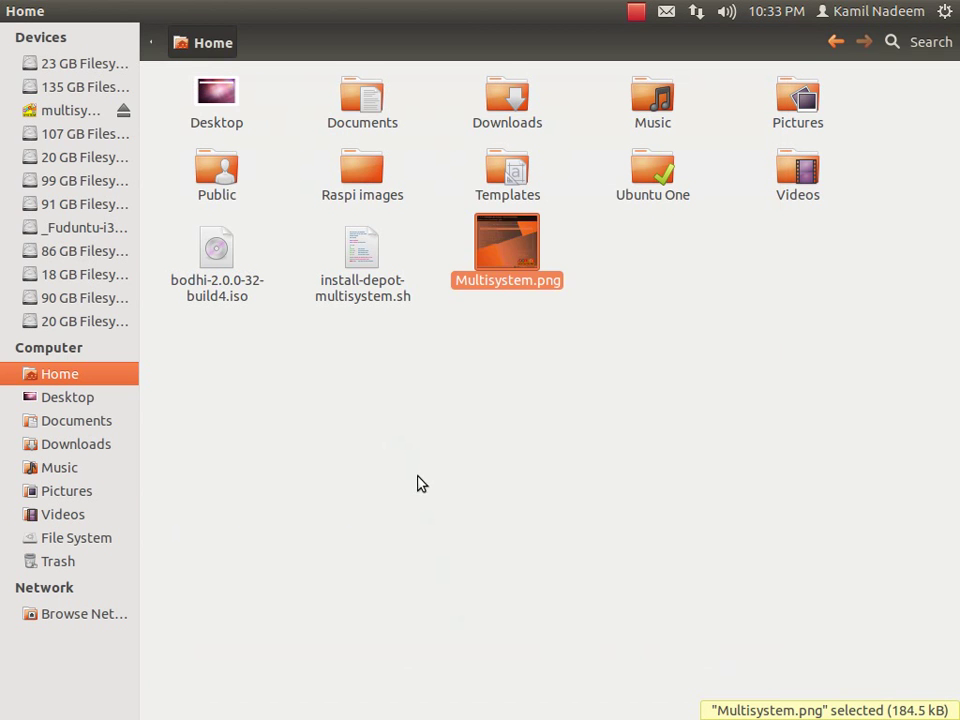
Close all file manager windows and bring the Add_iso terminal back into view
{"action": "left_click", "coordinate": [11, 11]}
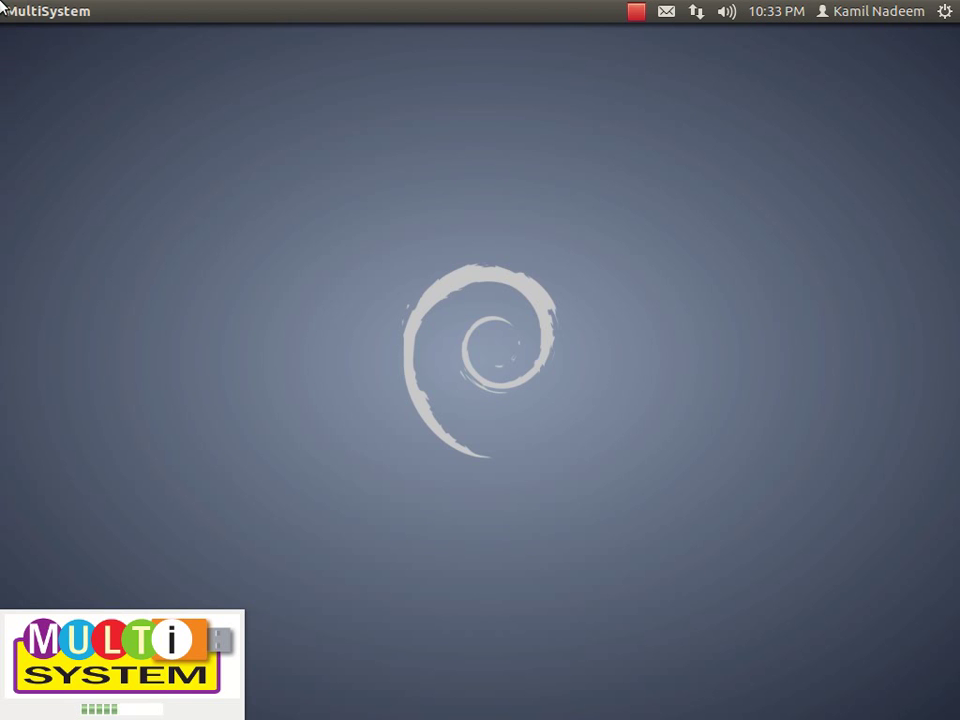
{"action": "mouse_move", "coordinate": [2, 161]}
{"action": "right_click", "coordinate": [15, 101]}
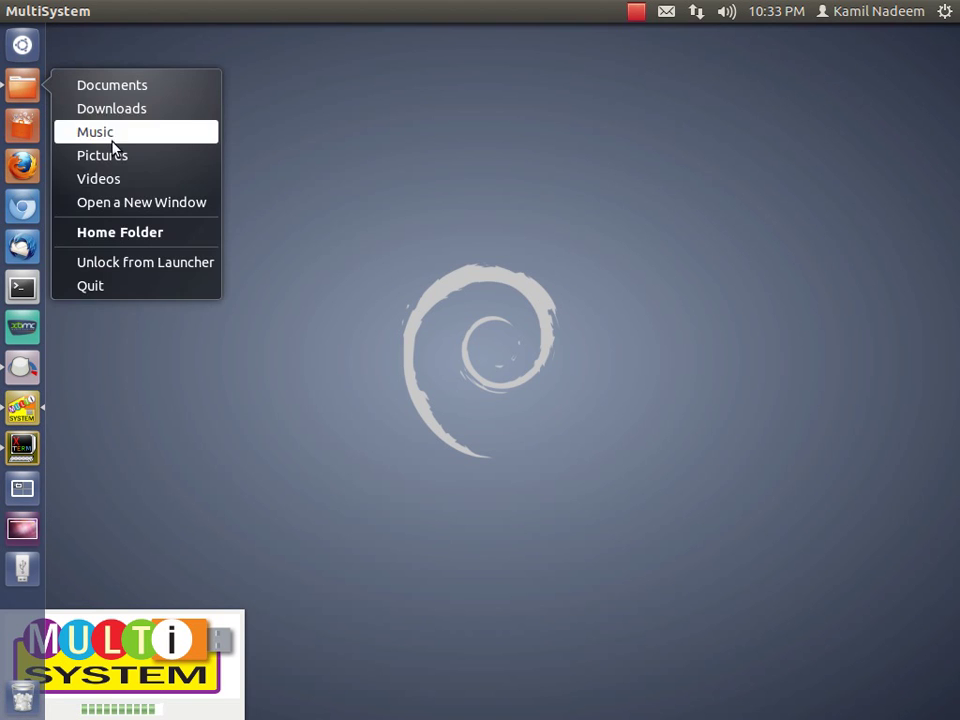
{"action": "left_click", "coordinate": [126, 279]}
{"action": "left_click", "coordinate": [33, 449]}
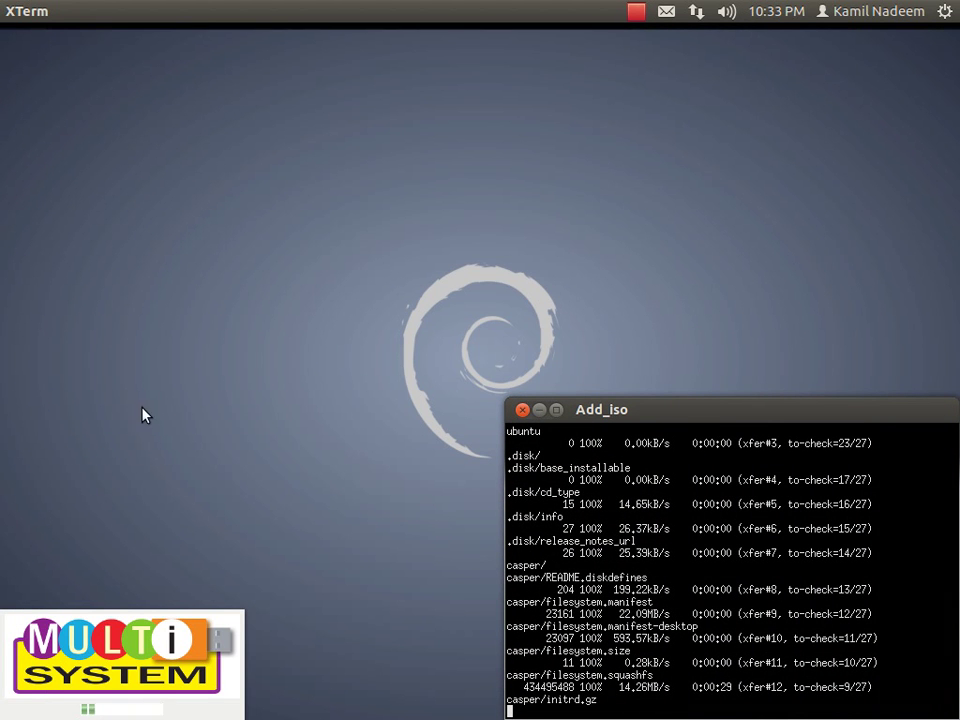
Move the MultiSystem window clear of the launcher and look through its list of installed LiveCDs
{"action": "mouse_move", "coordinate": [3, 366]}
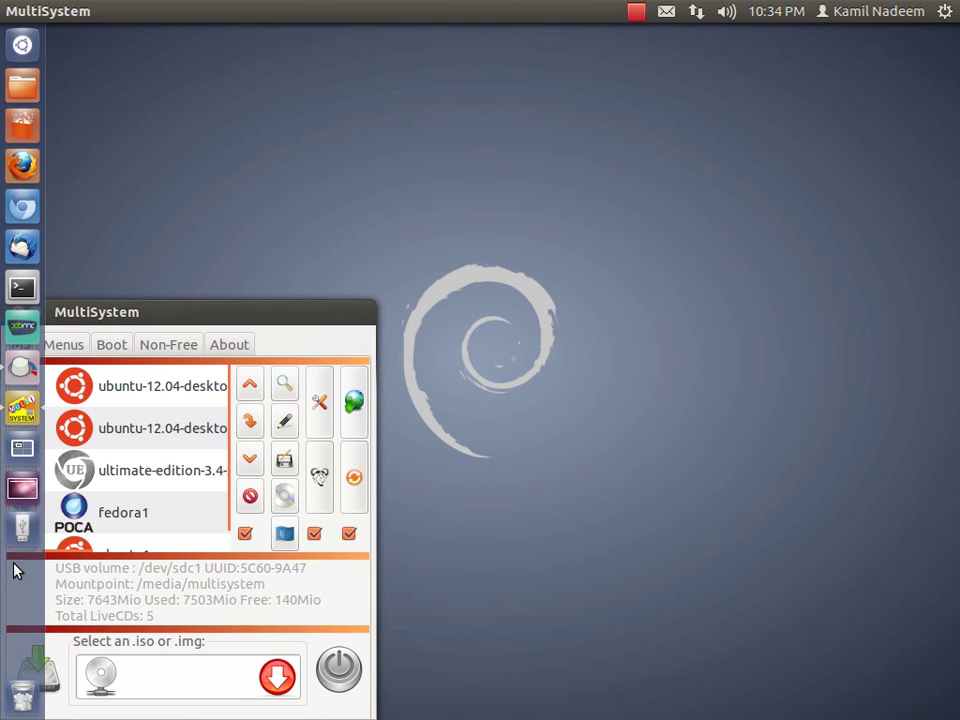
{"action": "scroll", "coordinate": [210, 489], "scroll_direction": "down", "scroll_amount": 1}
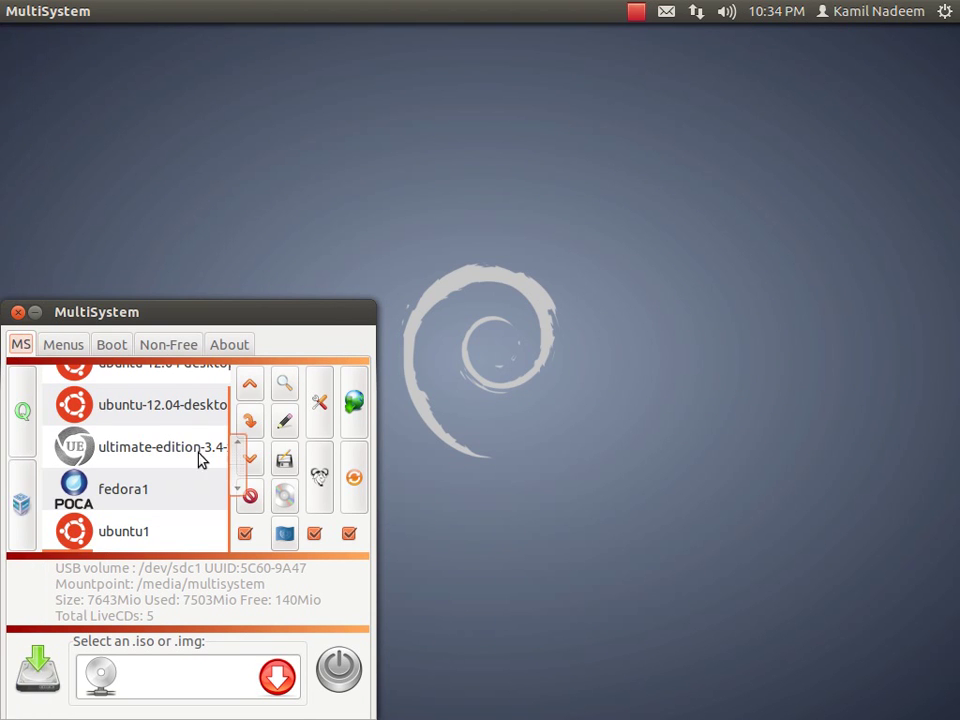
{"action": "left_click_drag", "start_coordinate": [246, 316], "coordinate": [406, 162]}
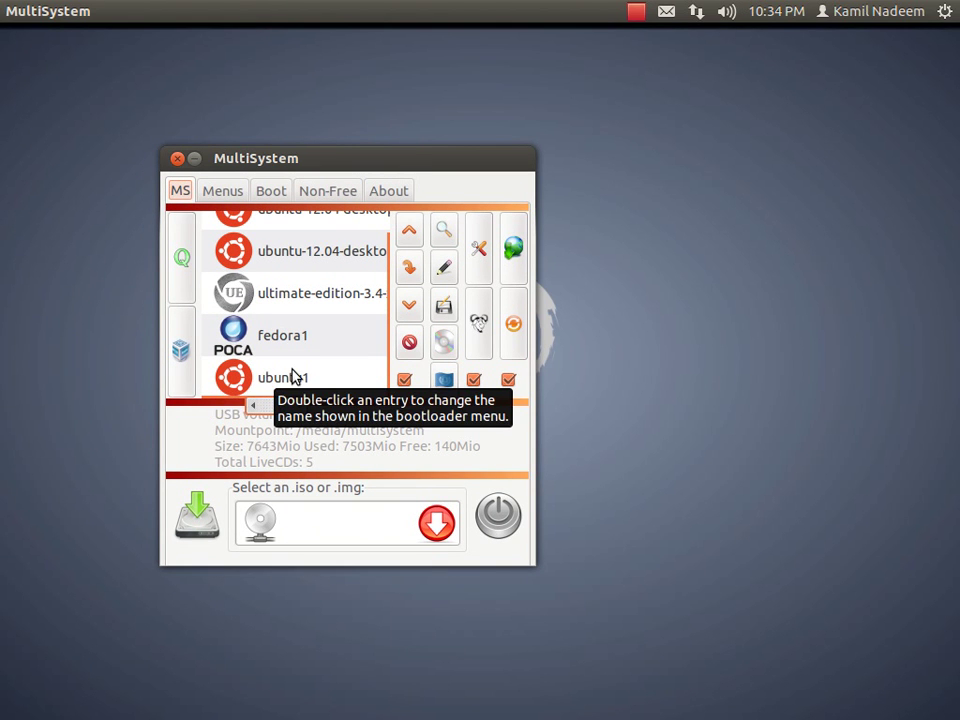
{"action": "scroll", "coordinate": [306, 350], "scroll_direction": "up", "scroll_amount": 1}
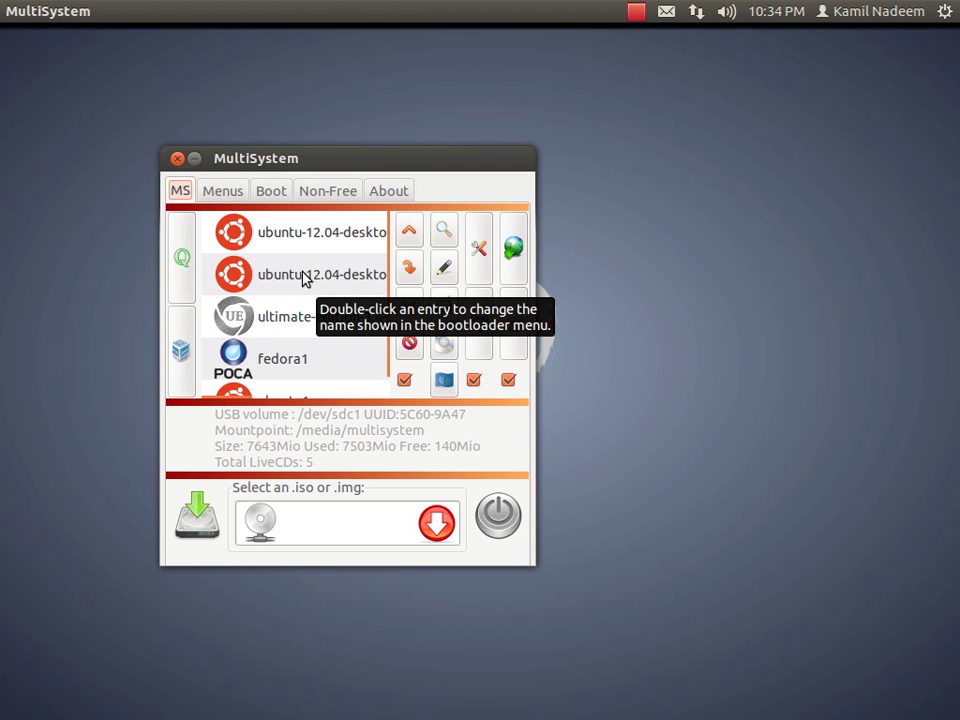
Examine MultiSystem's maintenance and boot options, then return to the LiveCD list and look through it again
{"action": "left_click", "coordinate": [223, 191]}
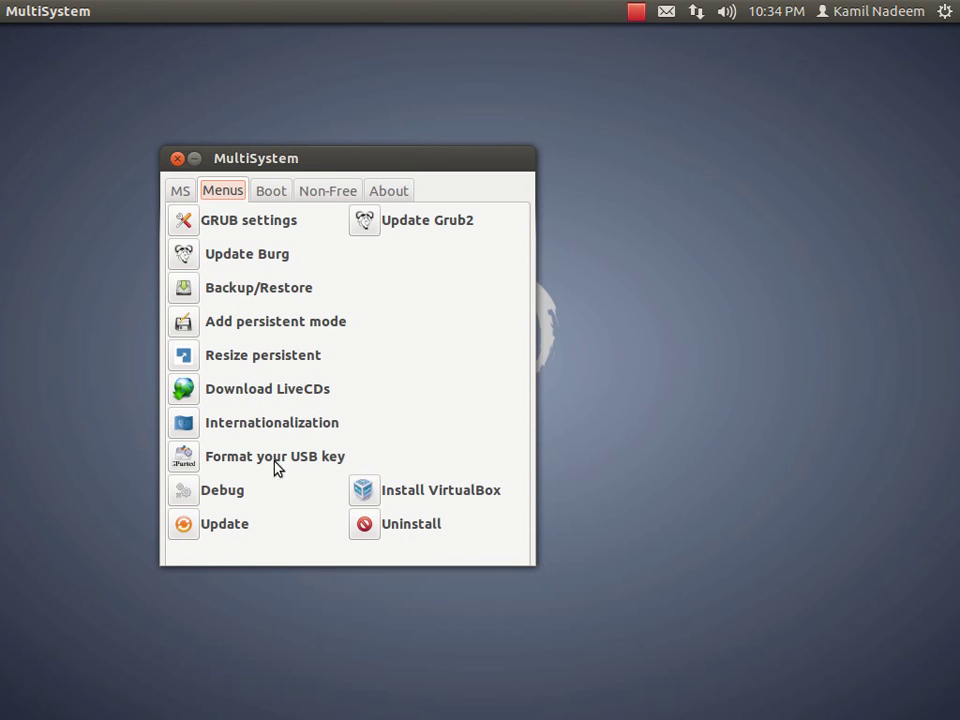
{"action": "left_click", "coordinate": [270, 192]}
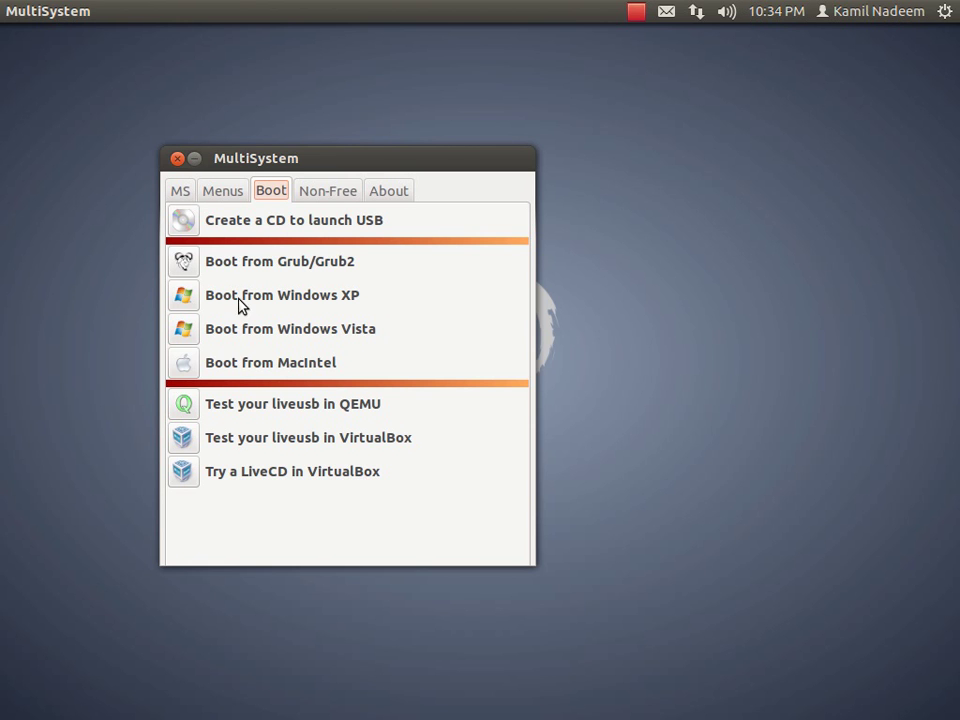
{"action": "left_click", "coordinate": [174, 190]}
{"action": "scroll", "coordinate": [389, 337], "scroll_direction": "down", "scroll_amount": 1}
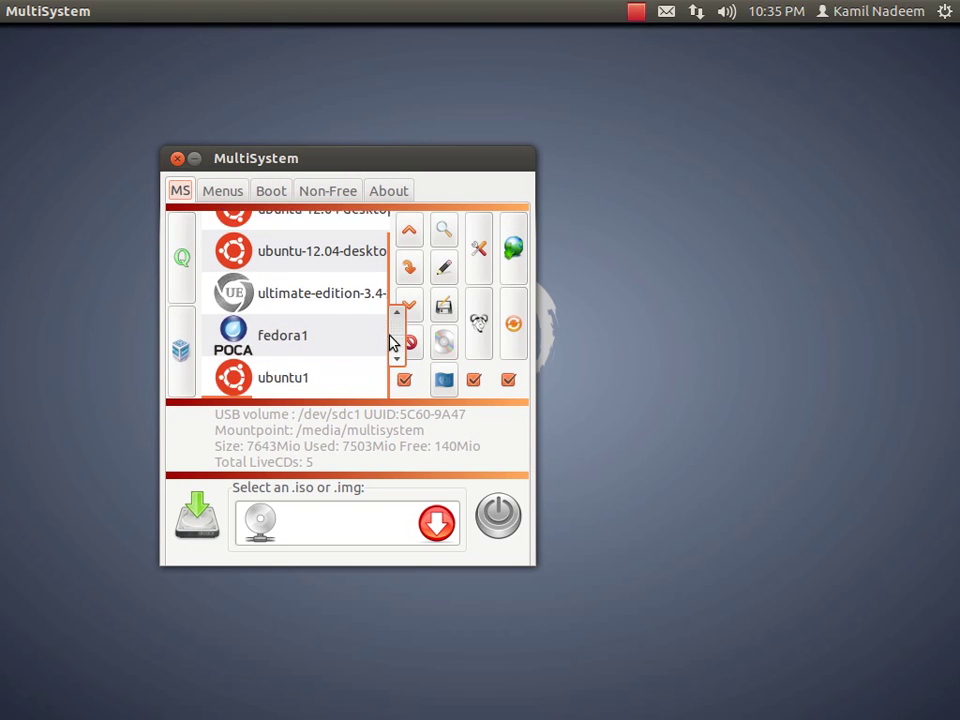
{"action": "scroll", "coordinate": [175, 310], "scroll_direction": "up", "scroll_amount": 1}
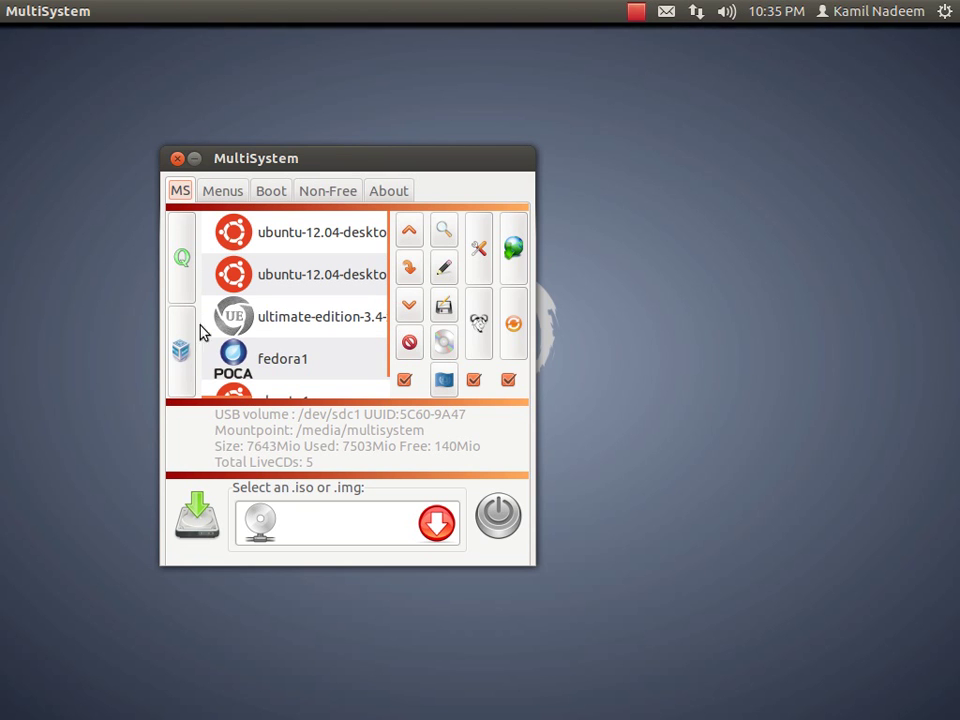